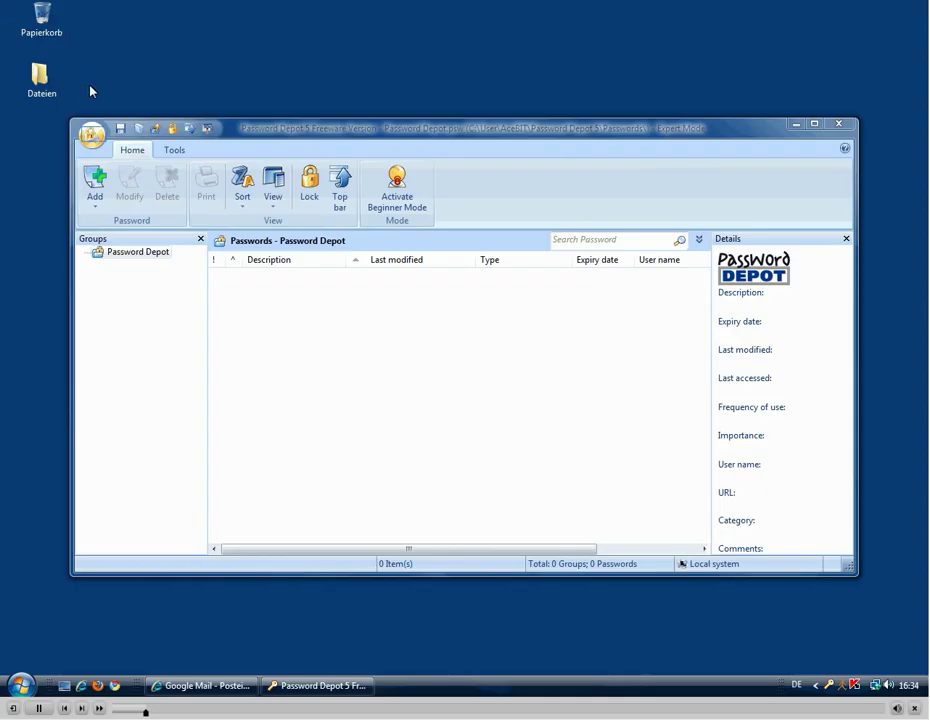
# Open the application menu and move down to its Help options, revealing Register
pyautogui.click(91, 135)
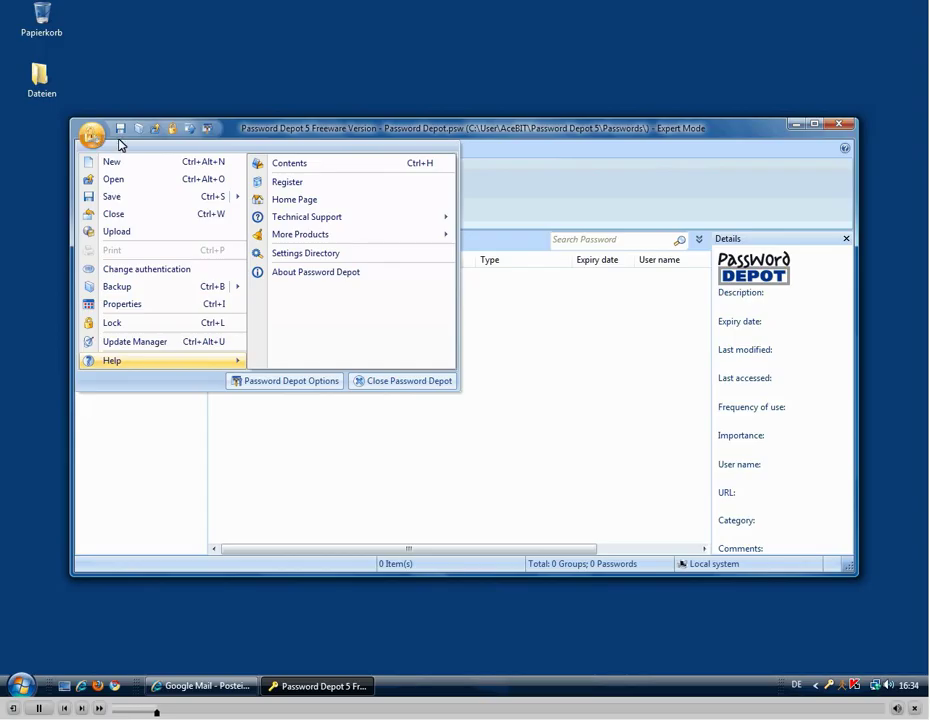
pyautogui.press('Down')
pyautogui.press('Down')
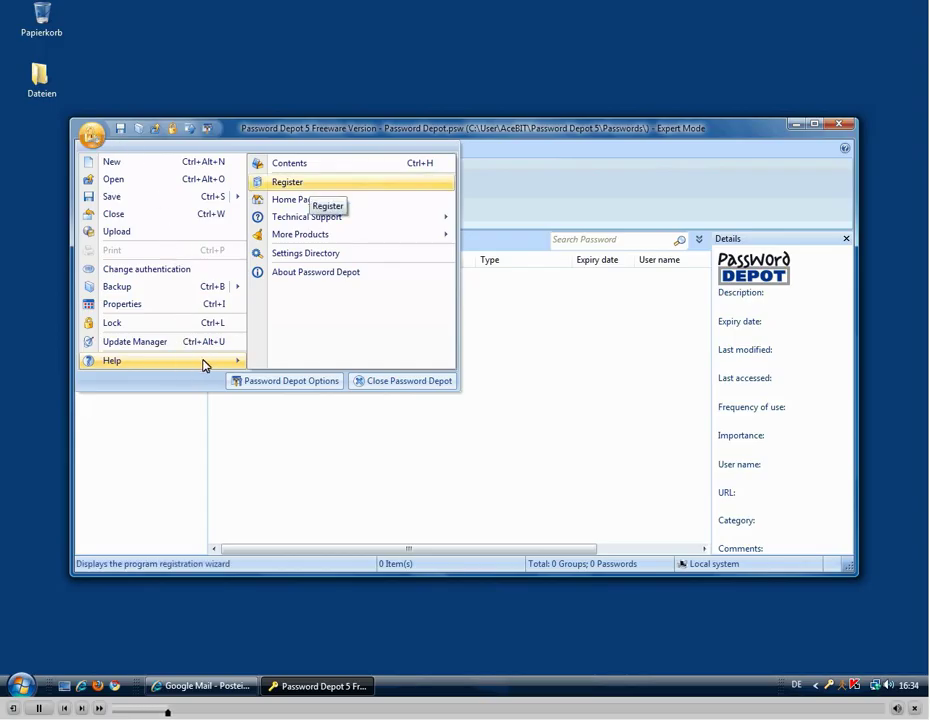
# Choose Help > Register, then Unlock now to launch the Activation wizard
pyautogui.click(311, 185)
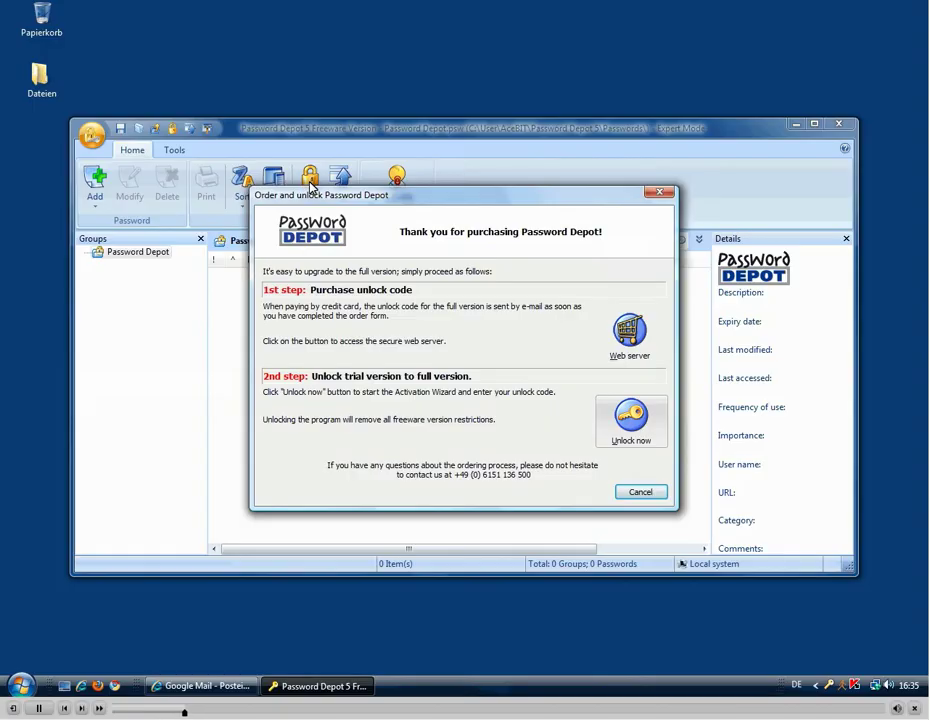
pyautogui.press('Tab')
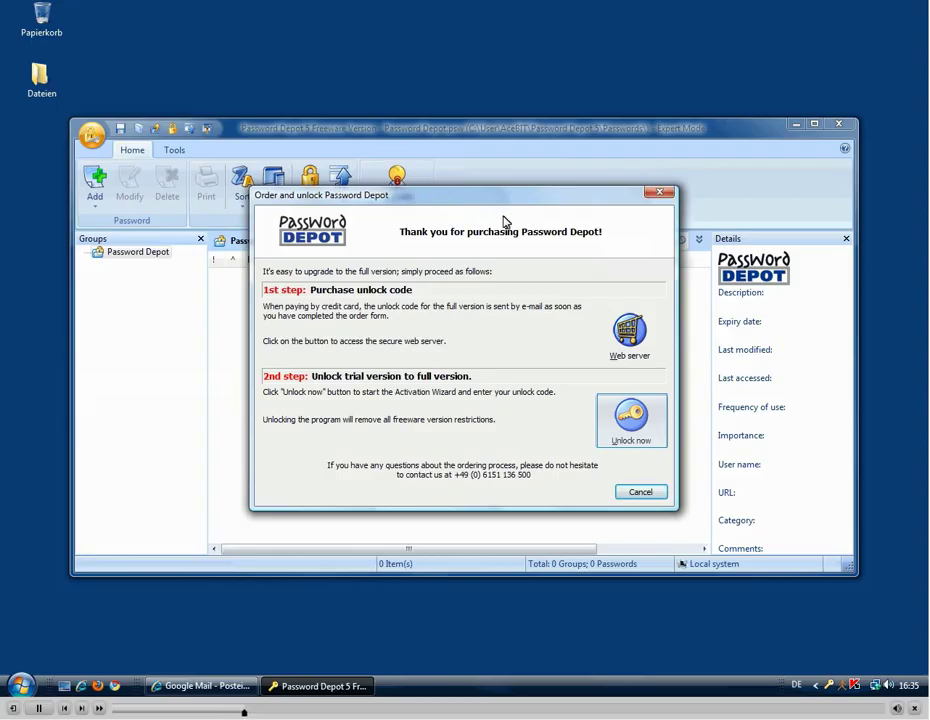
pyautogui.click(629, 430)
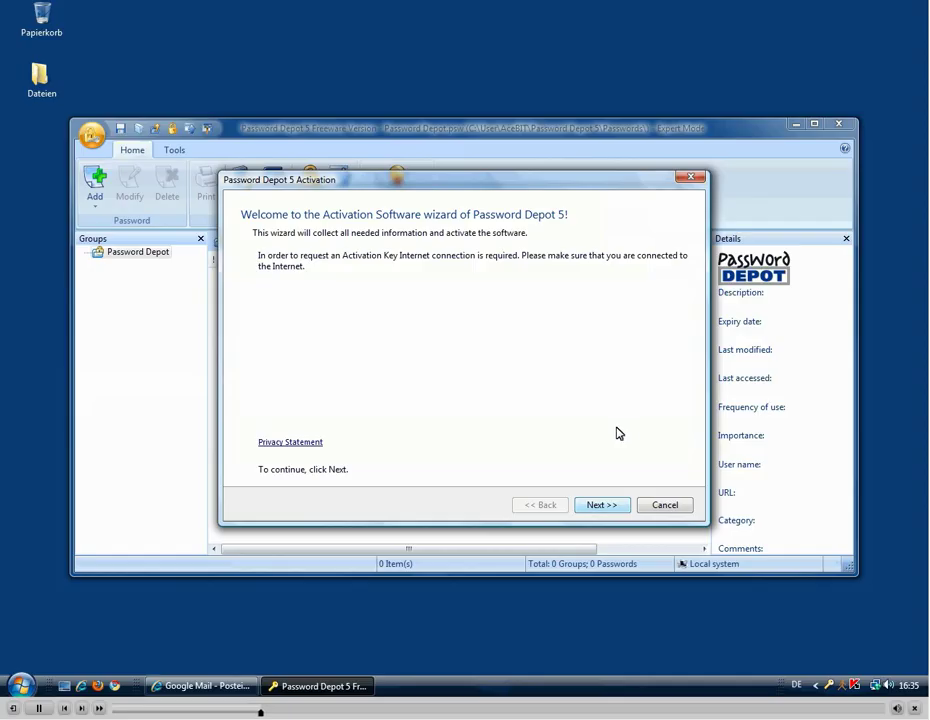
# Enter the user's e-mail address, first name and last name on the User Information page
pyautogui.click(597, 505)
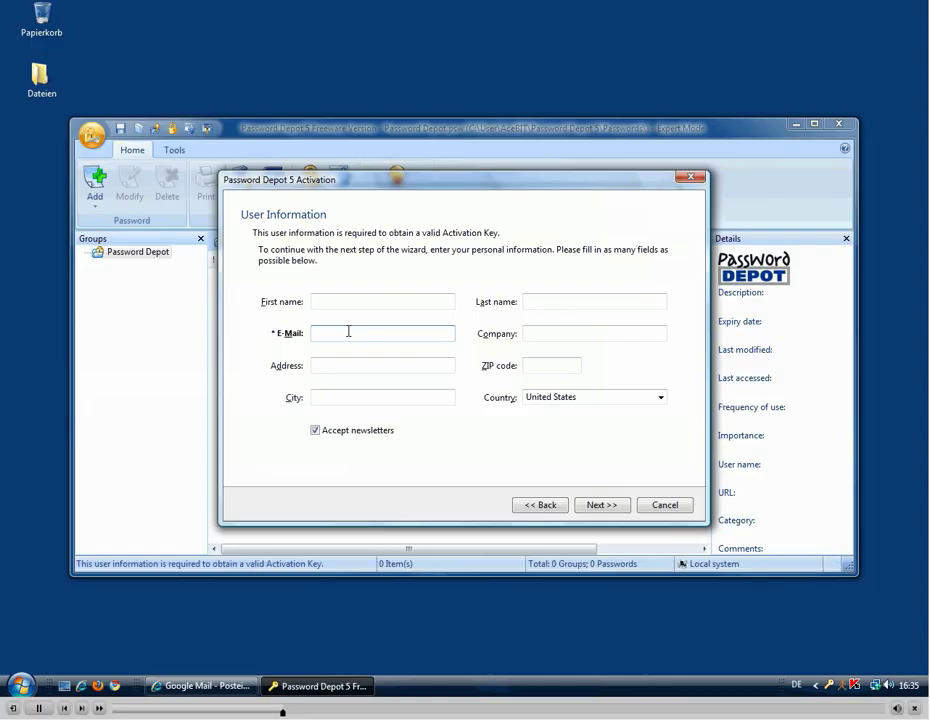
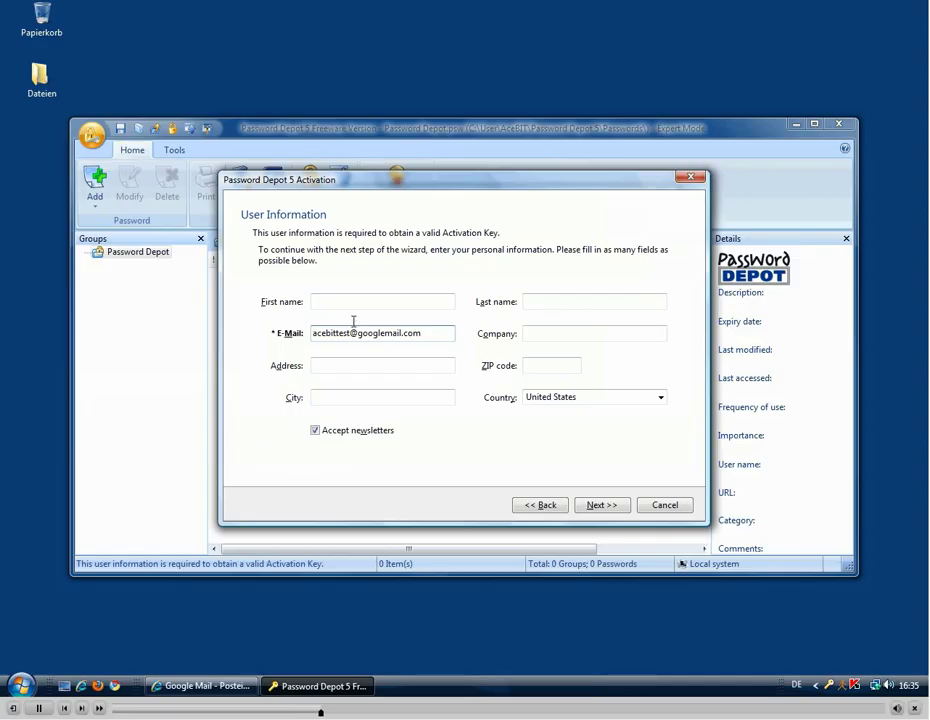
pyautogui.click(353, 301)
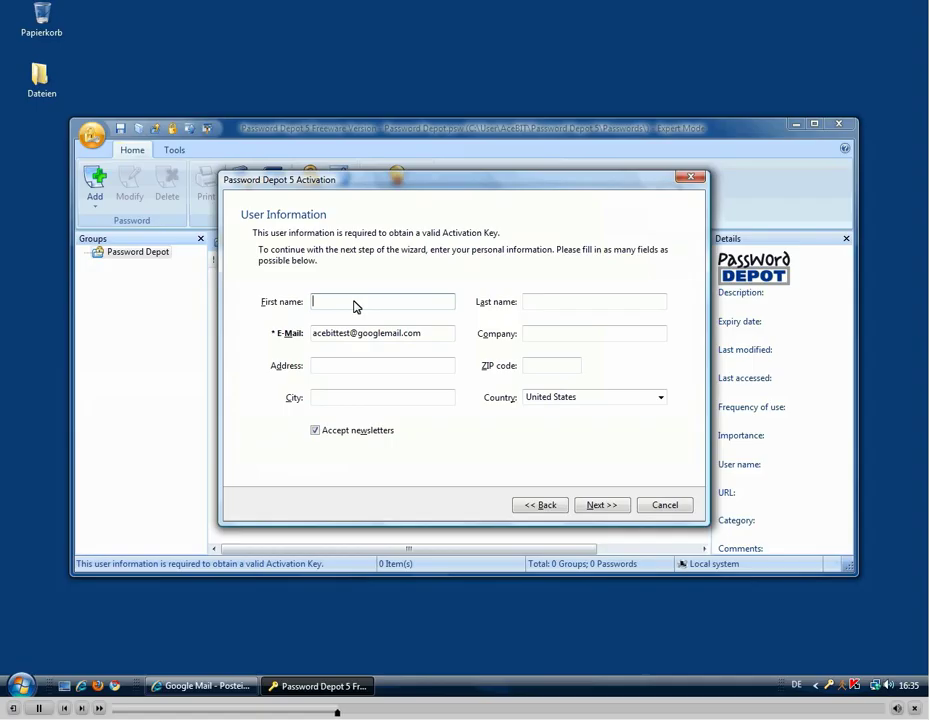
pyautogui.click(563, 297)
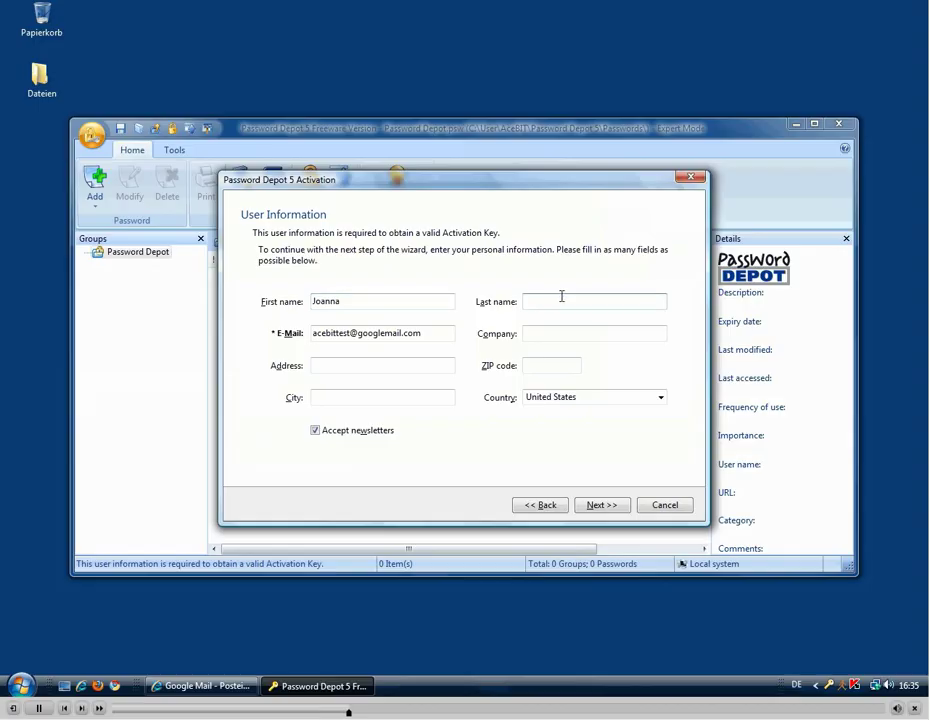
pyautogui.write('Acebit')
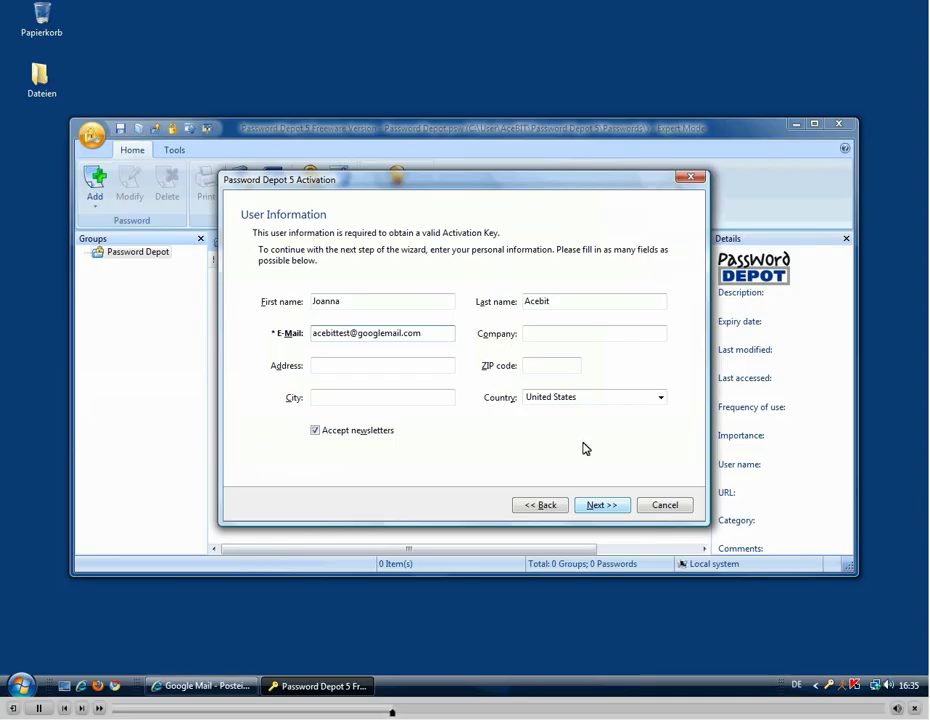
pyautogui.click(591, 508)
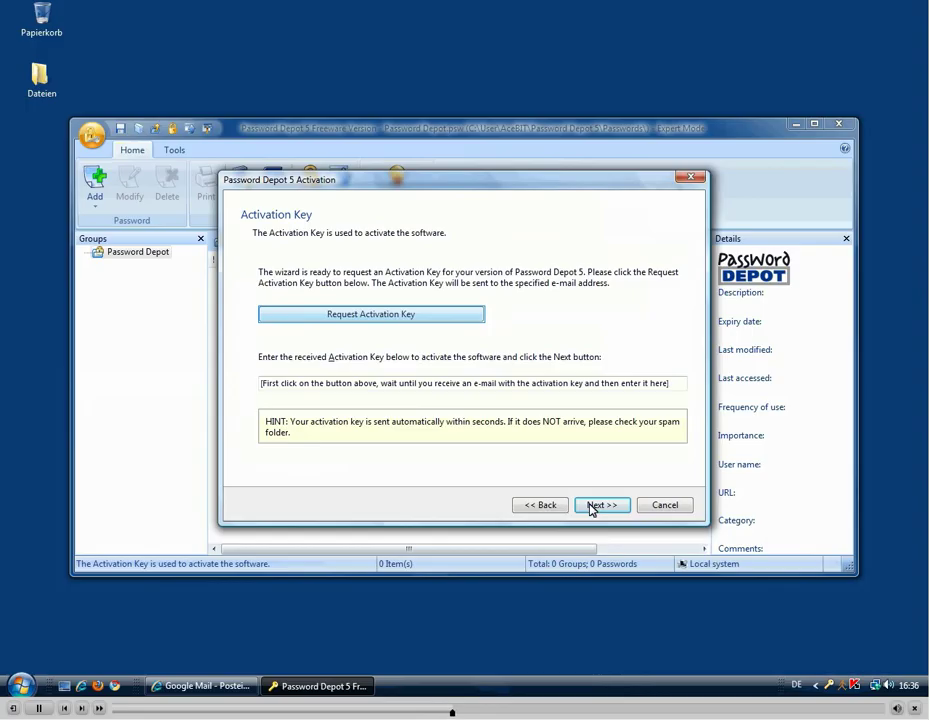
# Request an activation key by e-mail, confirm it was sent, and go to Gmail
pyautogui.click(428, 319)
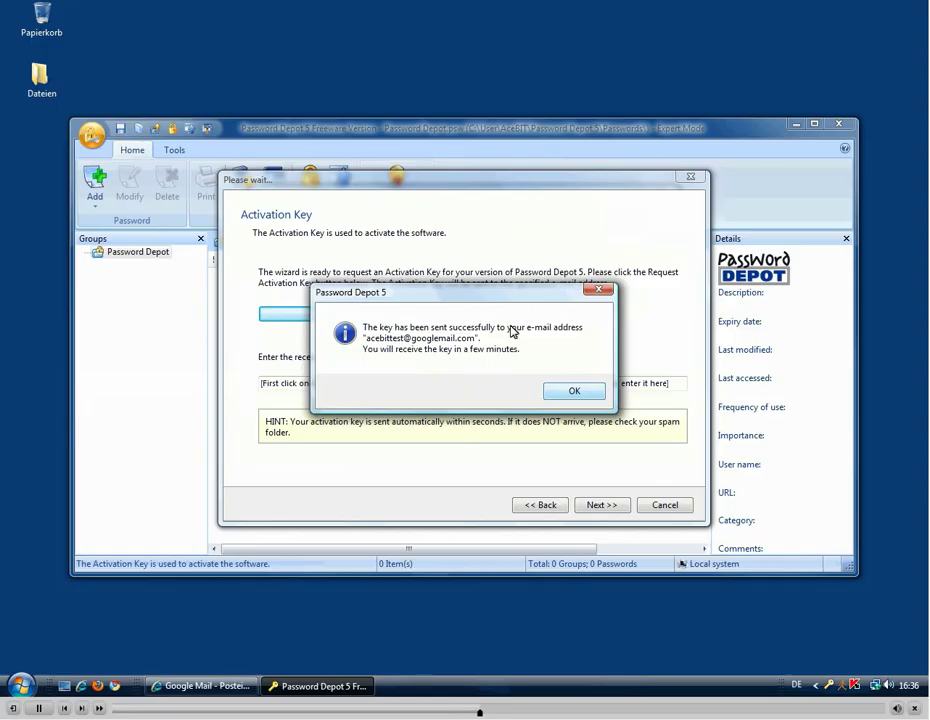
pyautogui.click(552, 390)
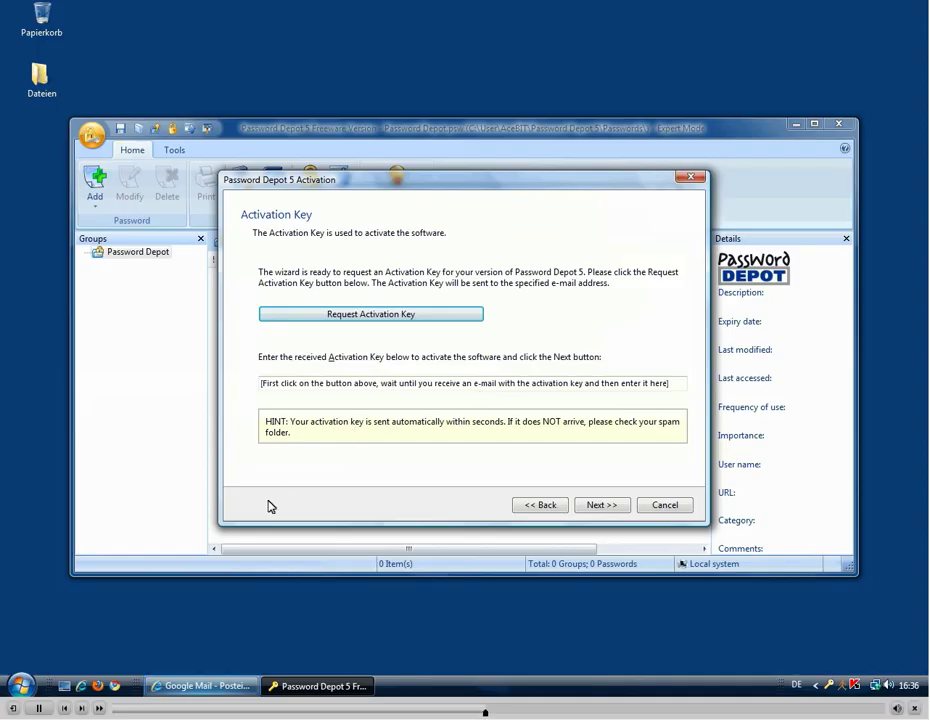
pyautogui.hotkey('alt', 'Tab')
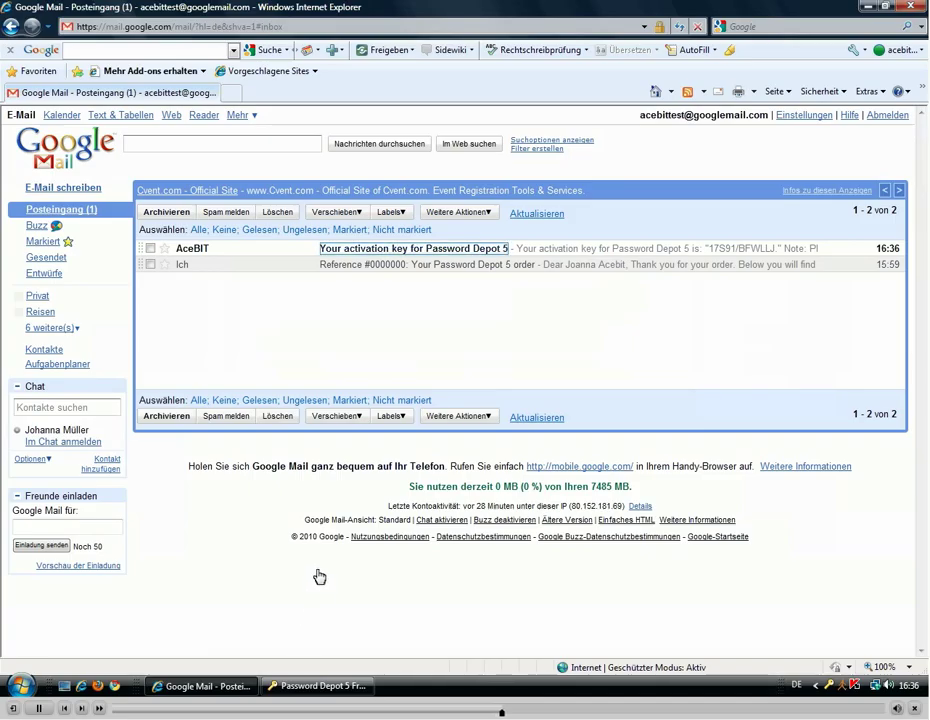
# Open the 'Your activation key for Password Depot 5' e-mail and copy the key
pyautogui.click(346, 257)
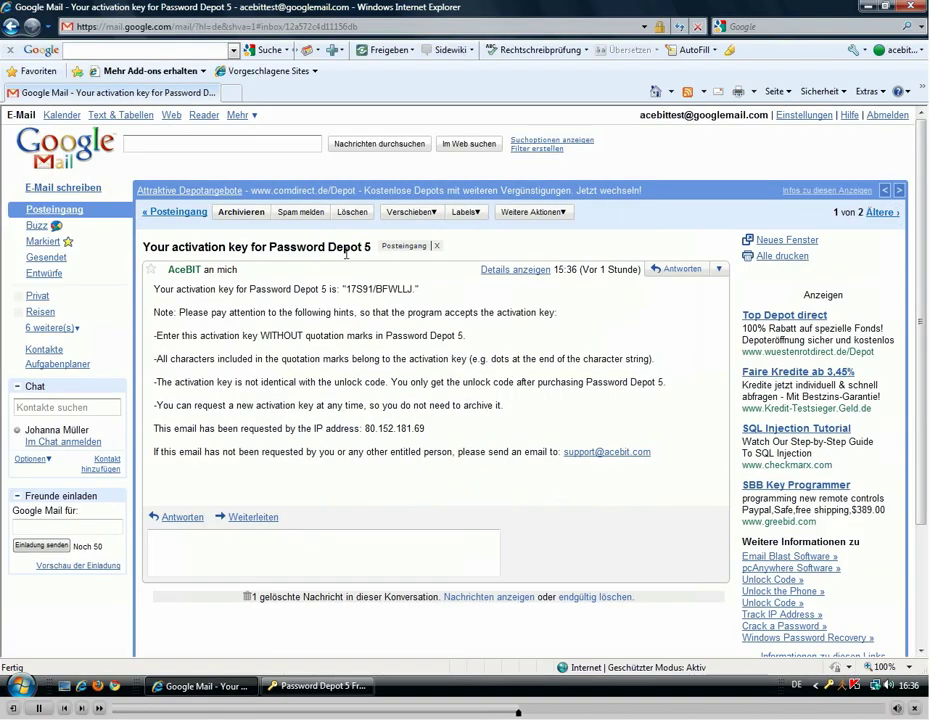
pyautogui.moveTo(346, 282); pyautogui.dragTo(428, 305)
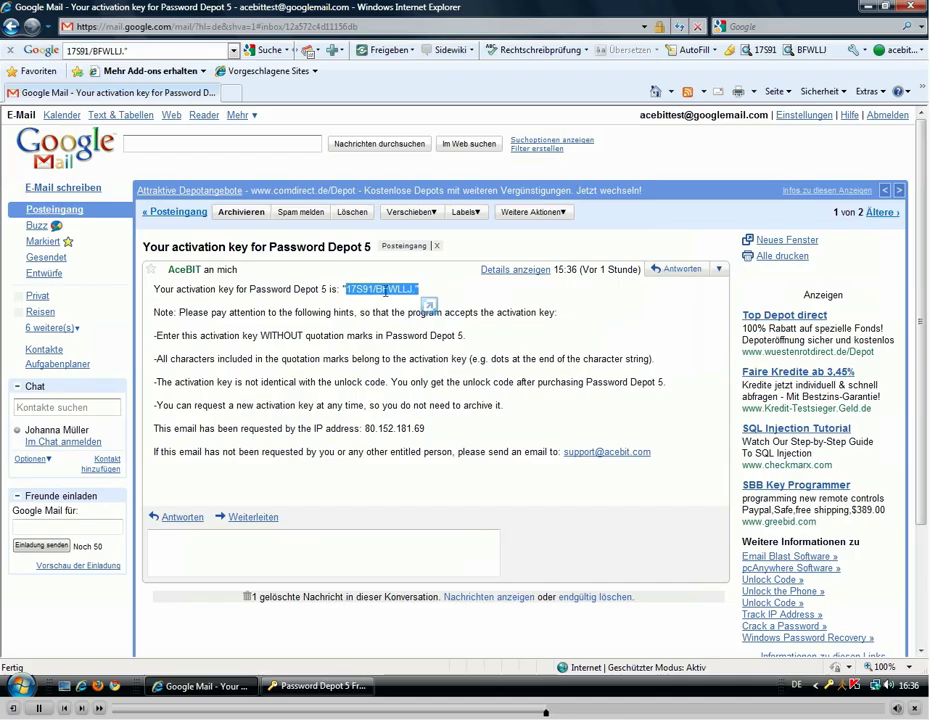
pyautogui.moveTo(395, 301); pyautogui.dragTo(398, 308)
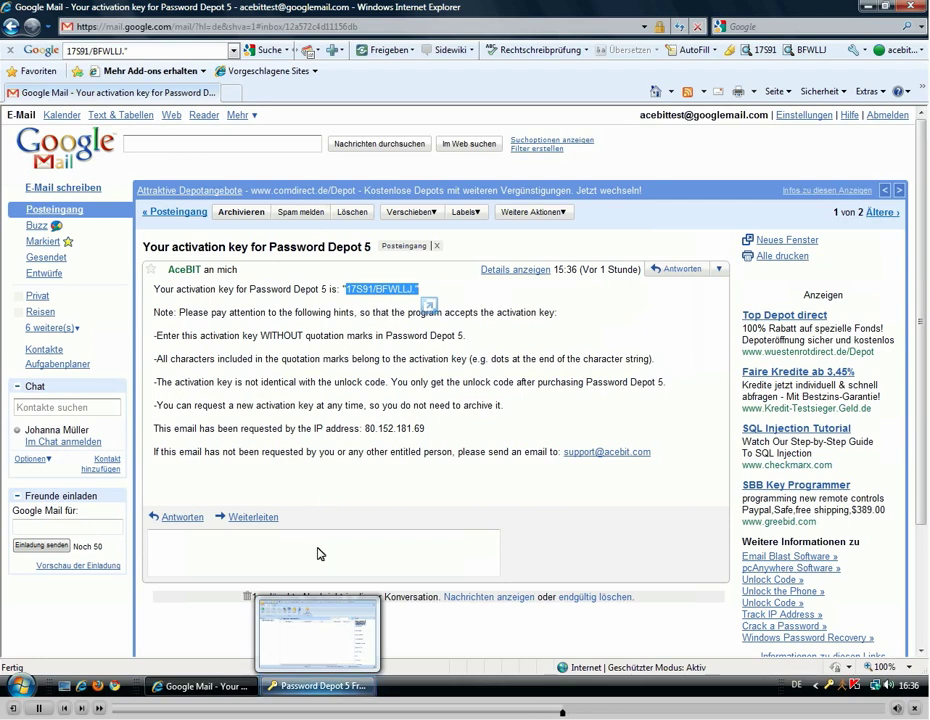
# Paste the activation key into the wizard, advance to the Unlock Code page, then return to Gmail
pyautogui.click(318, 686)
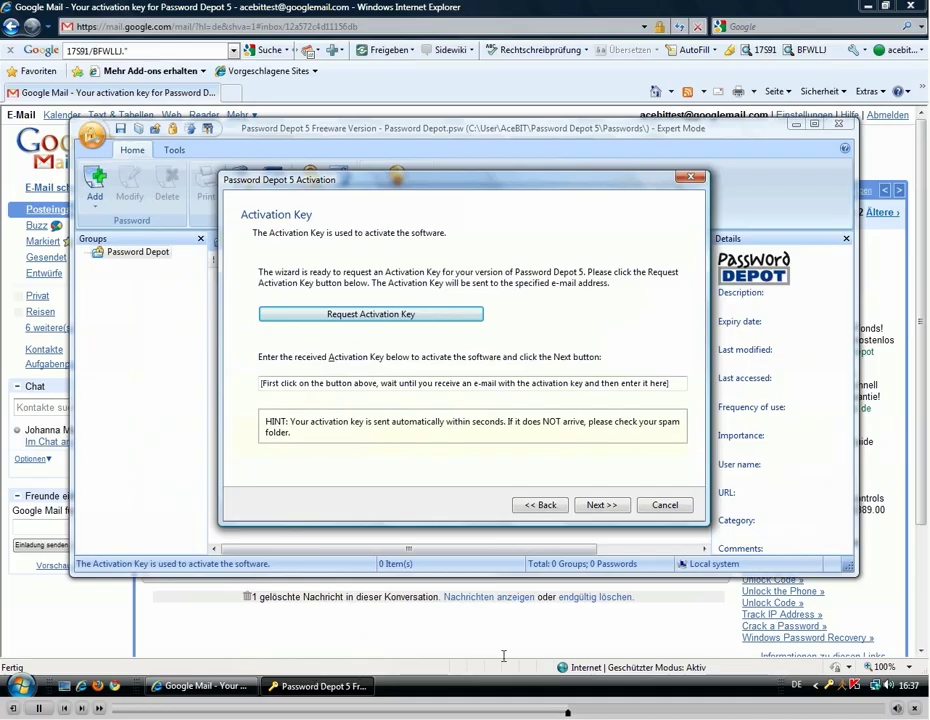
pyautogui.click(675, 383)
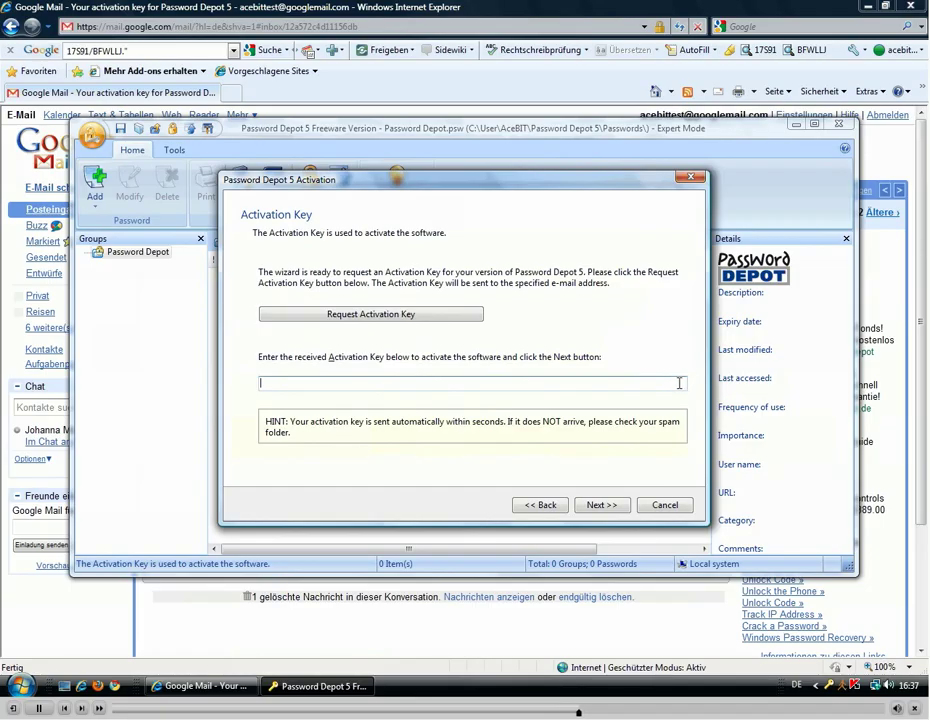
pyautogui.hotkey('ctrl', 'v')
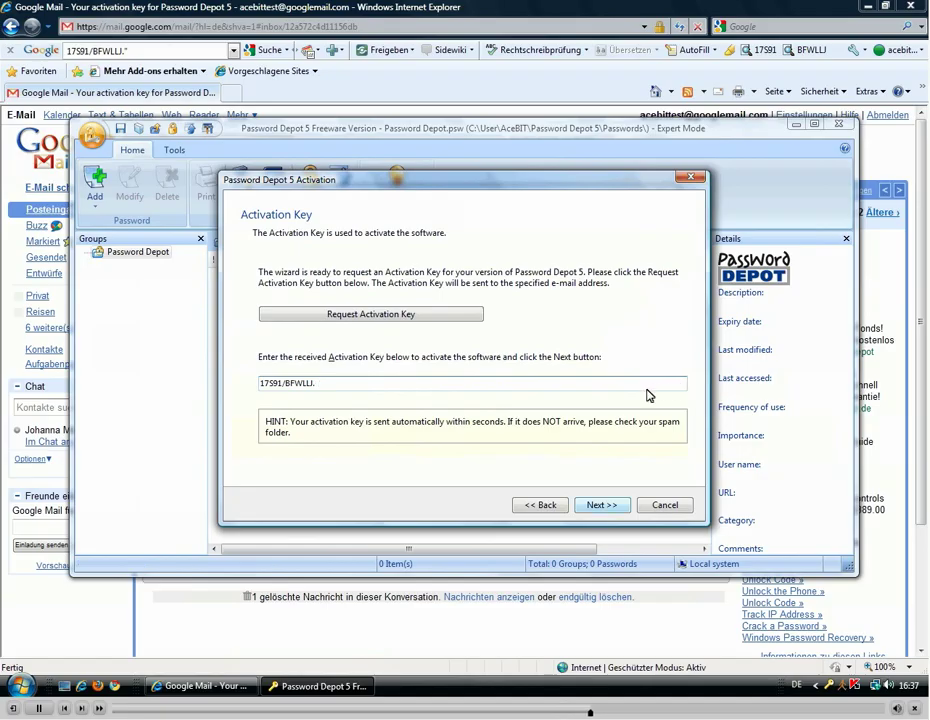
pyautogui.click(600, 508)
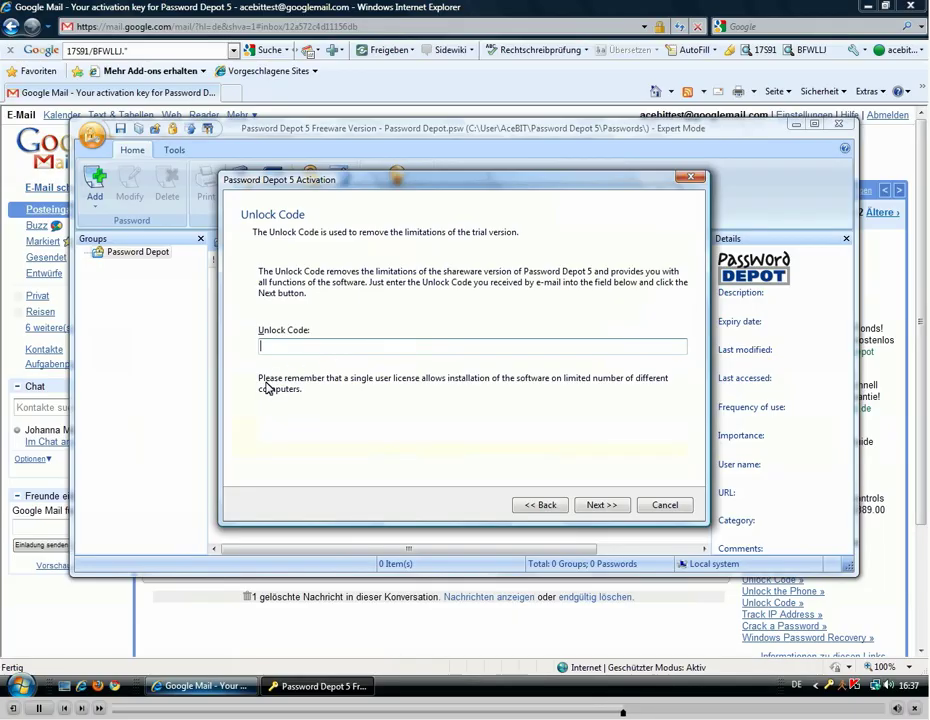
pyautogui.click(200, 686)
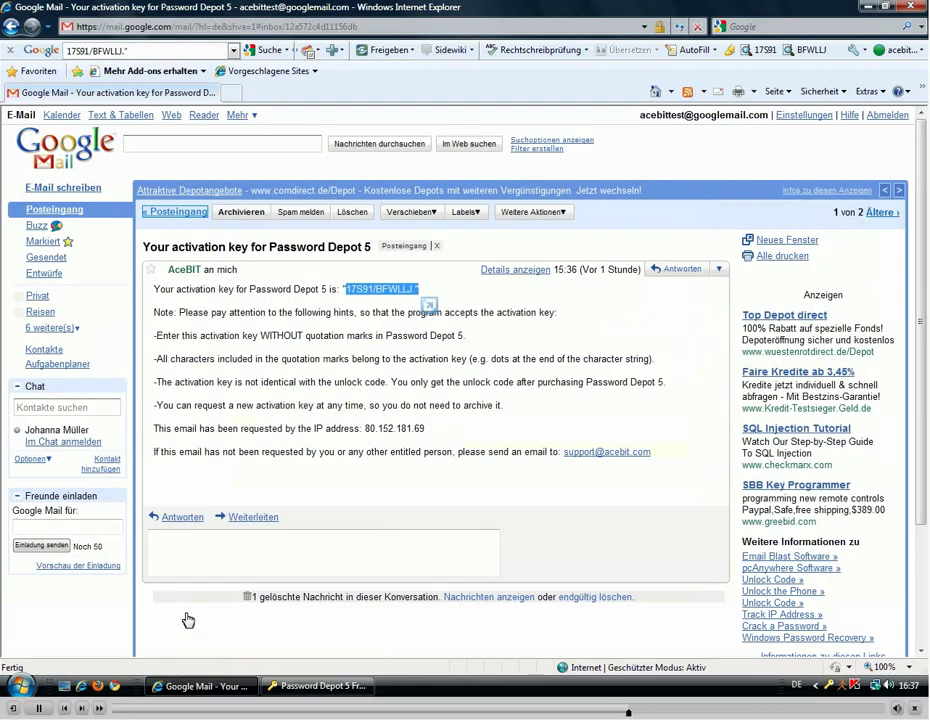
# Copy the unlock code from the Password Depot 5 order e-mail in the inbox
pyautogui.click(183, 212)
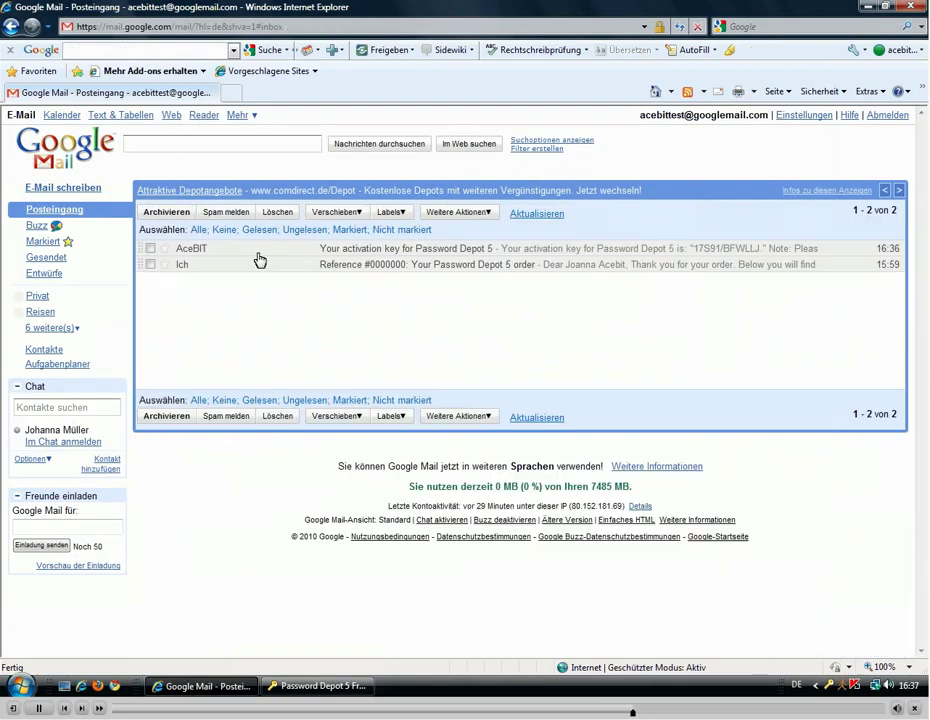
pyautogui.click(383, 264)
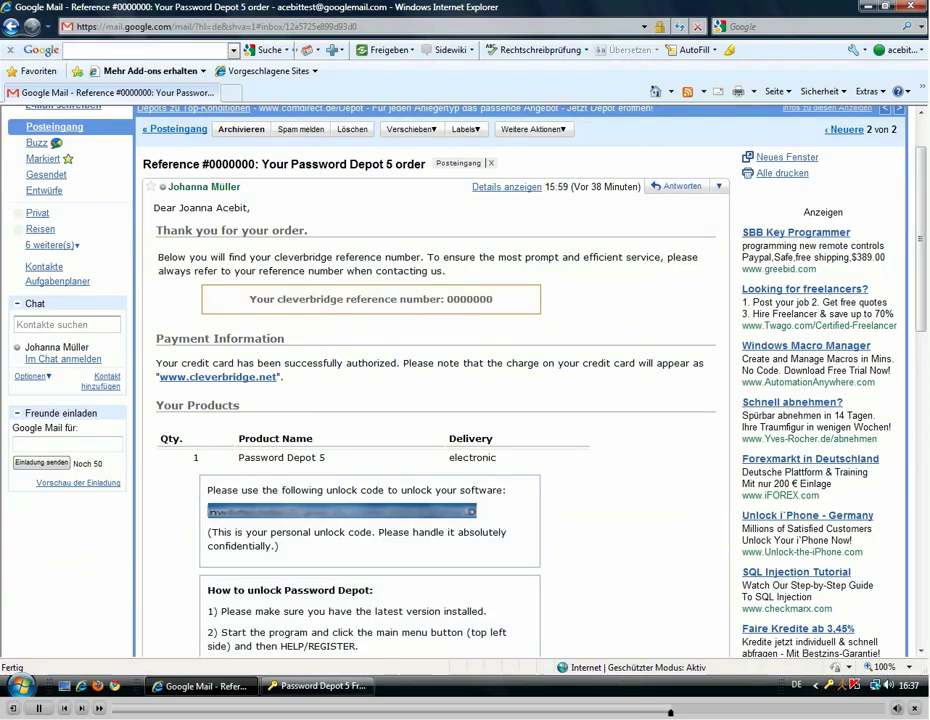
pyautogui.moveTo(211, 513); pyautogui.dragTo(211, 518)
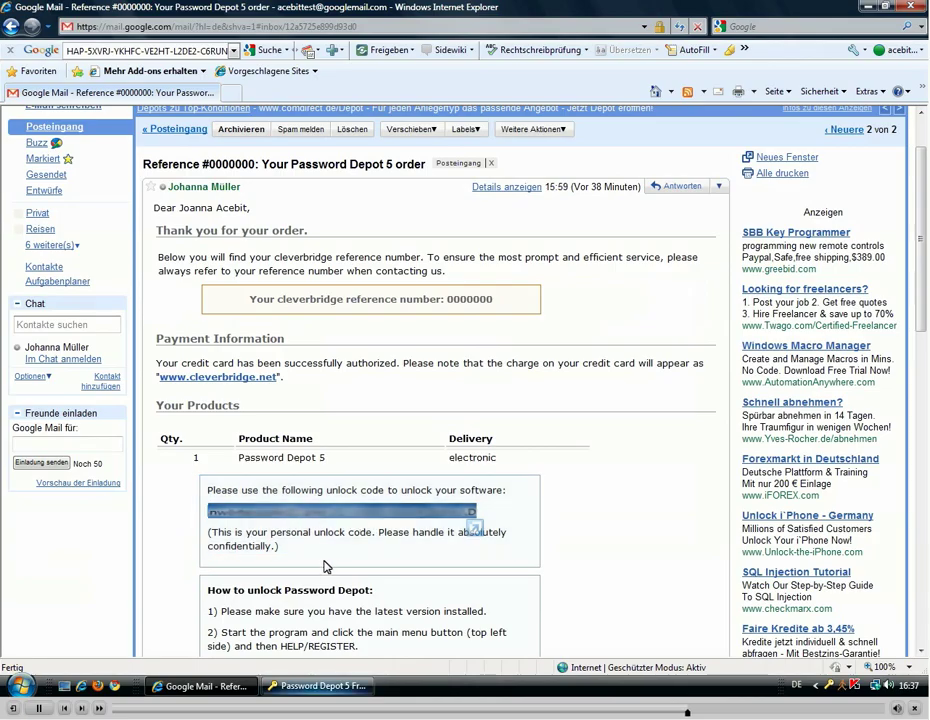
pyautogui.click(318, 686)
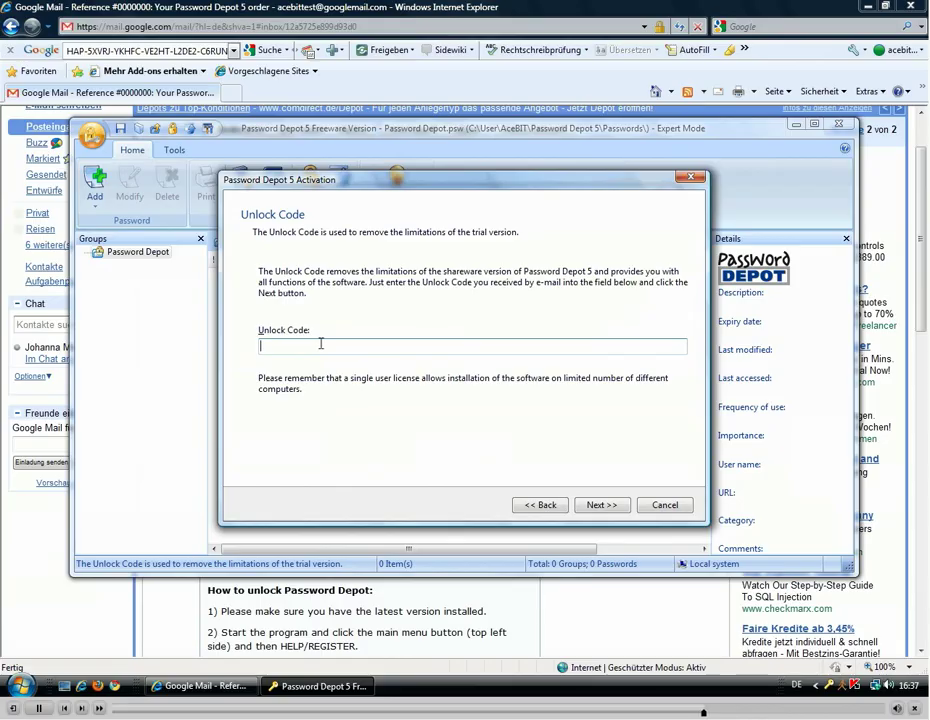
# Paste the unlock code into the Unlock Code field, finish activation and close the wizard
pyautogui.hotkey('ctrl', 'v')
pyautogui.click(866, 6)
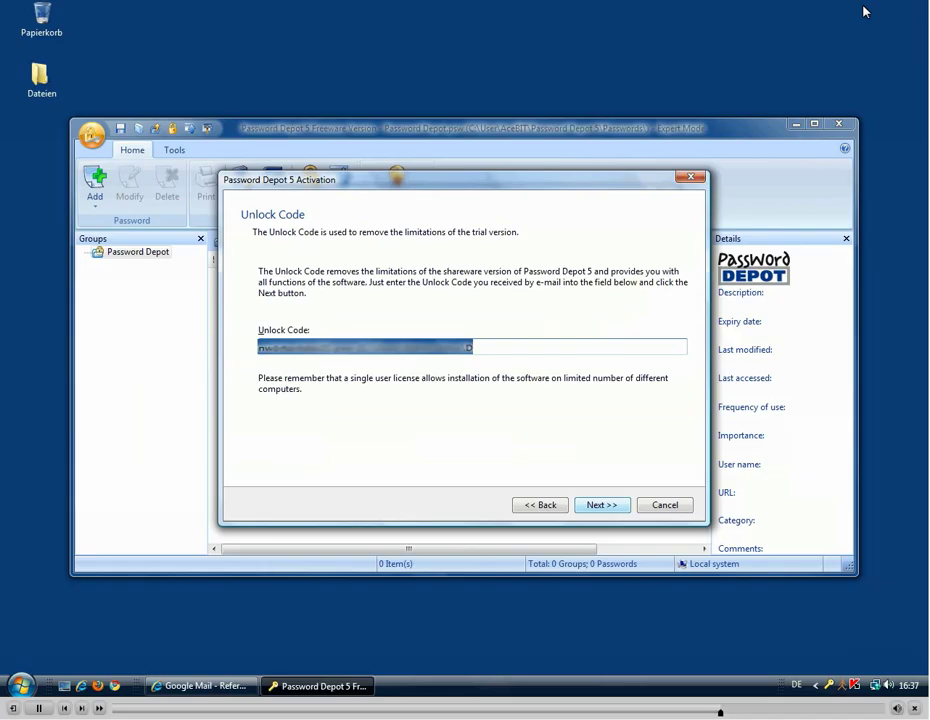
pyautogui.click(587, 507)
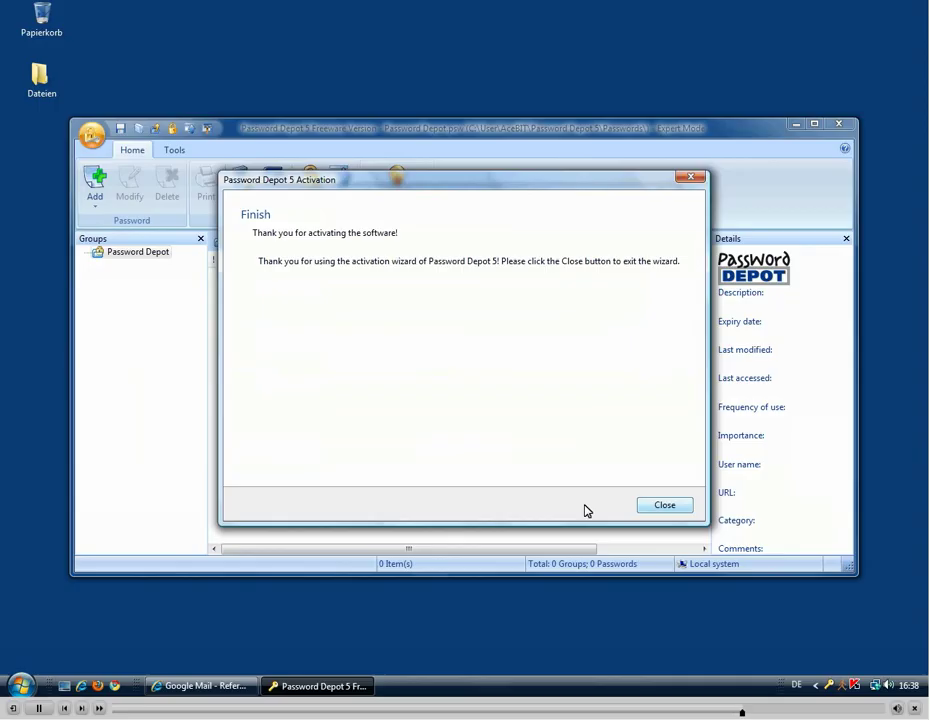
pyautogui.click(665, 507)
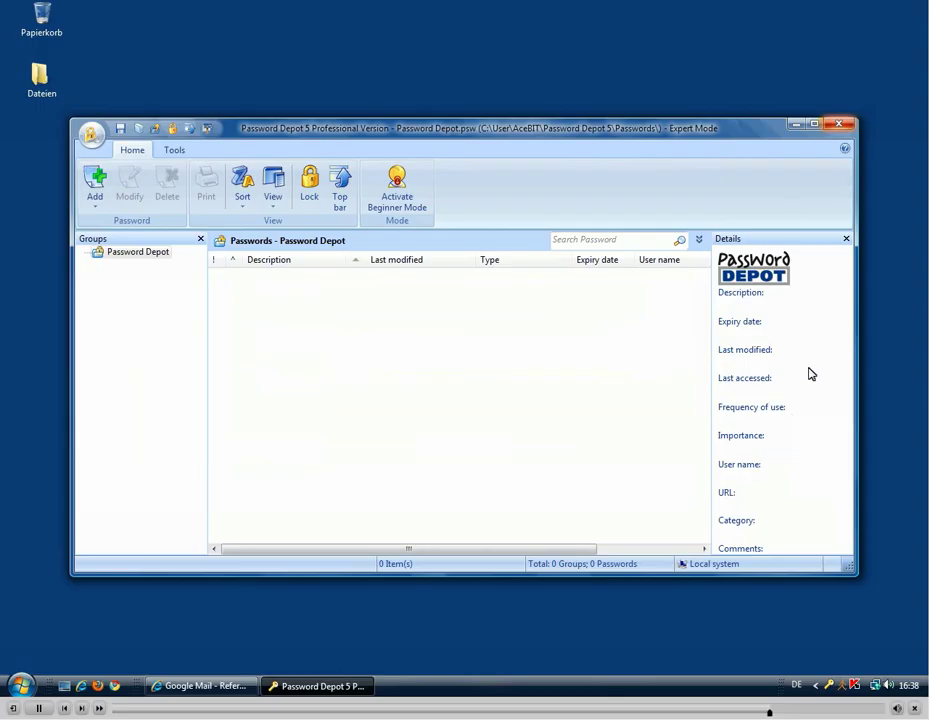
# Restart Password Depot 5 from the Start menu and log in to reopen Password Depot.psw
pyautogui.click(839, 126)
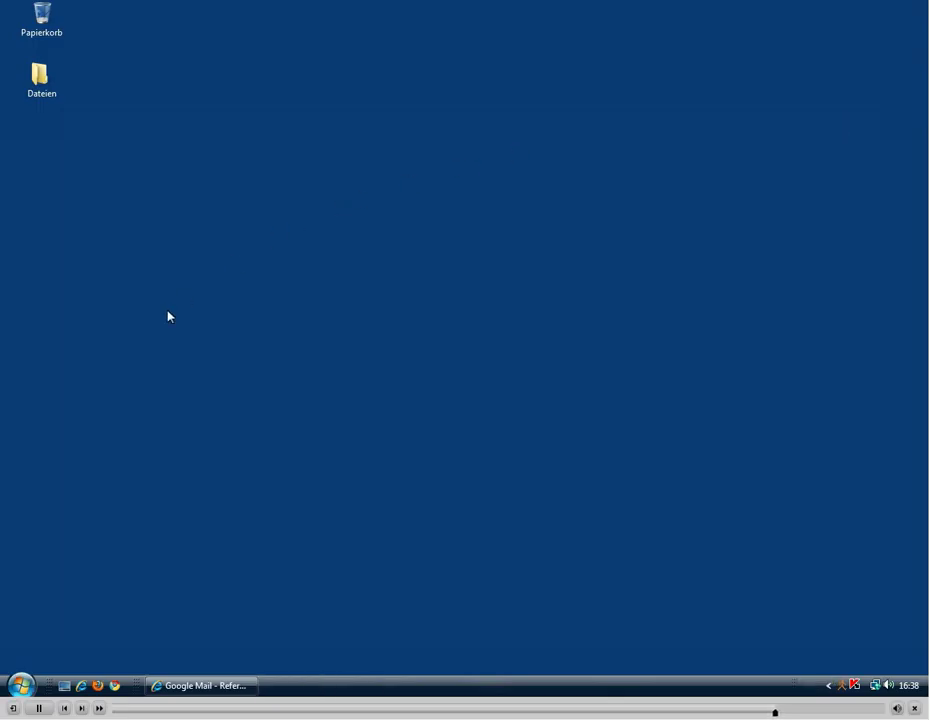
pyautogui.click(21, 685)
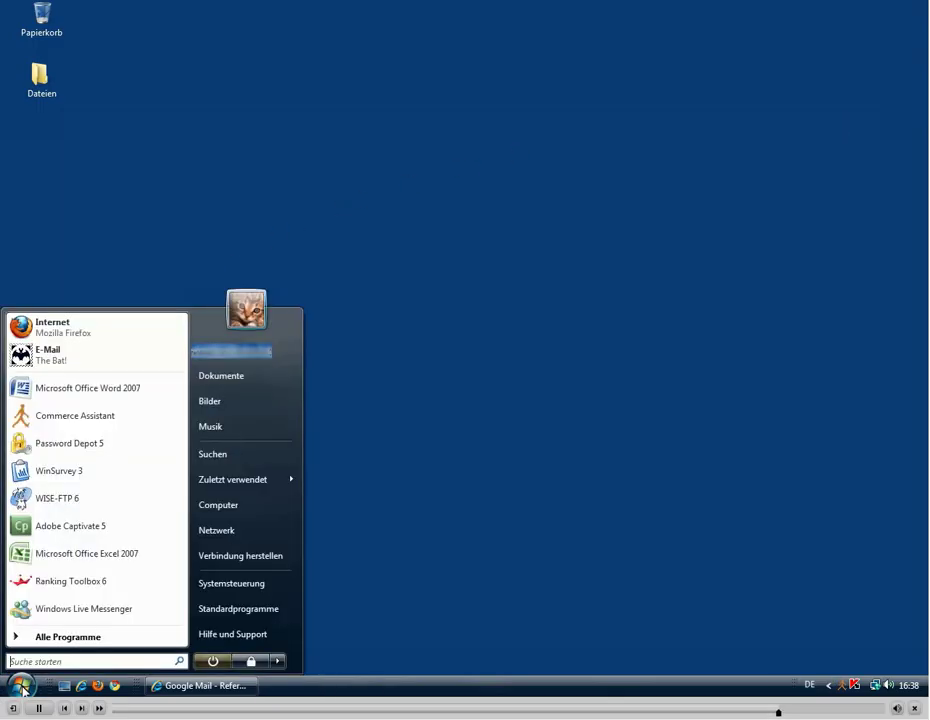
pyautogui.click(76, 442)
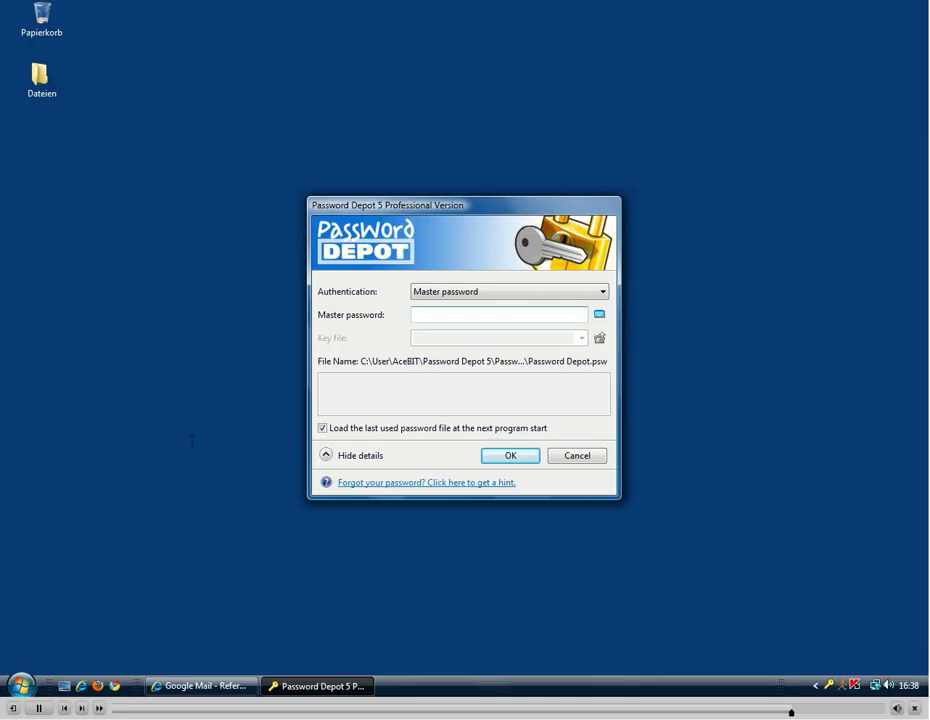
pyautogui.press('Return')
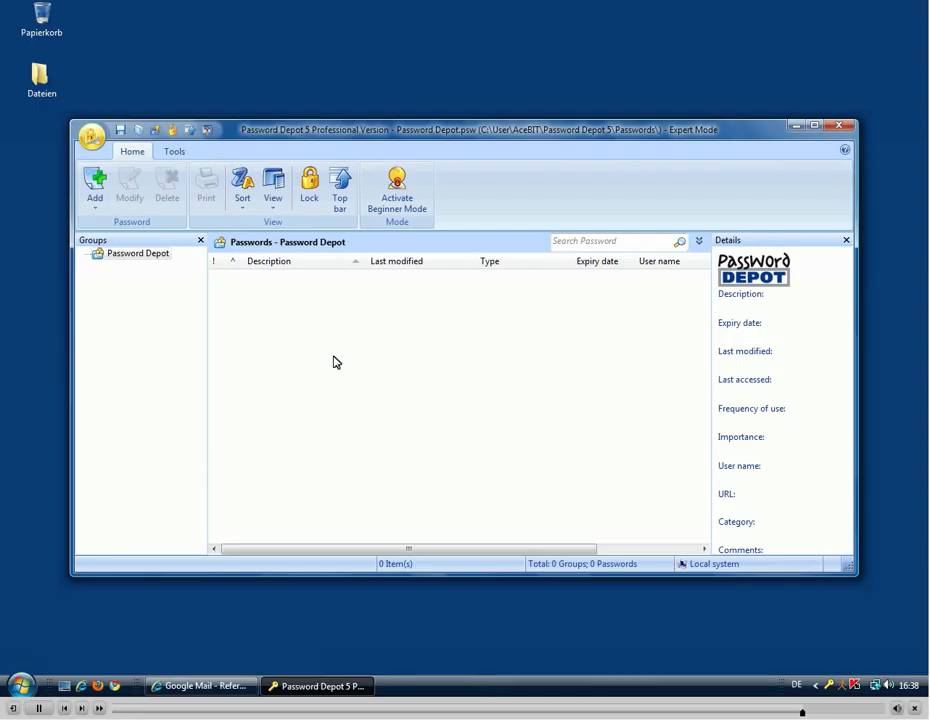
# Show Help > About Password Depot with version 5.0.3 and the licensee's name
pyautogui.click(91, 136)
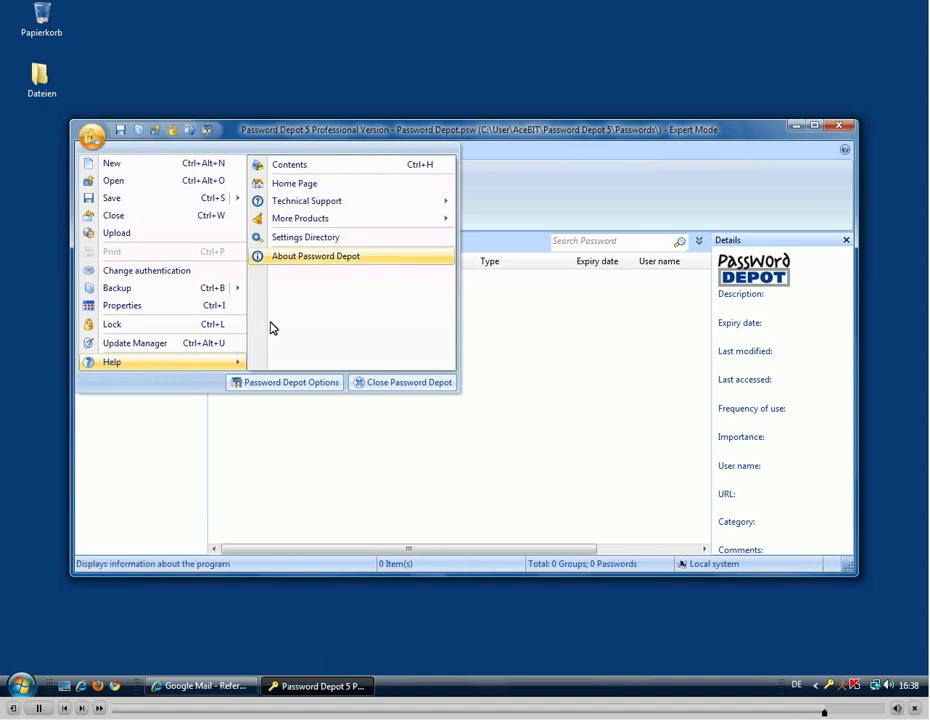
pyautogui.click(300, 264)
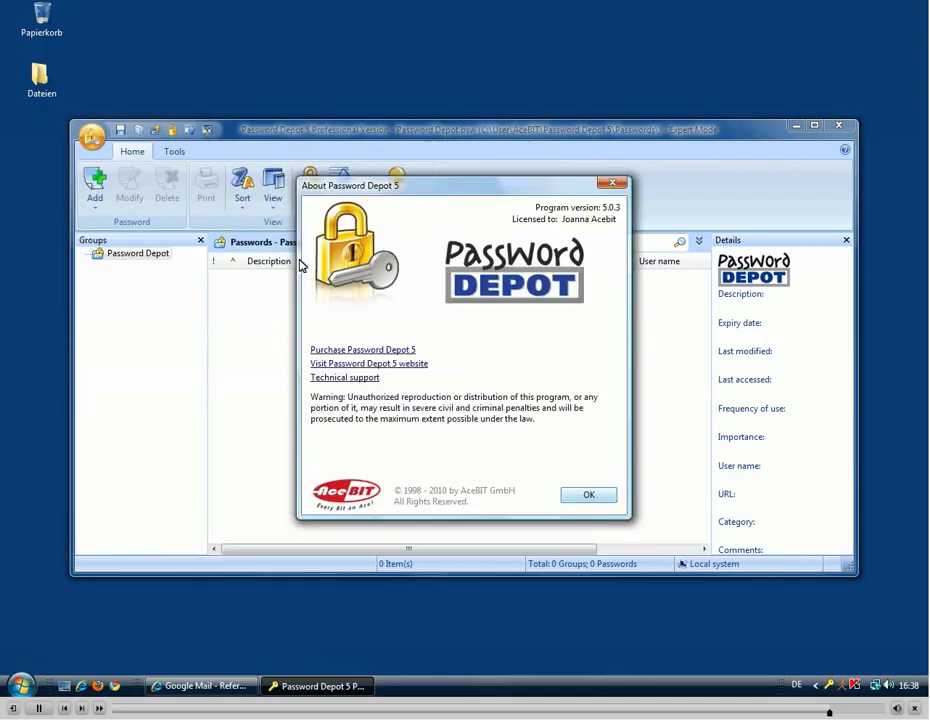